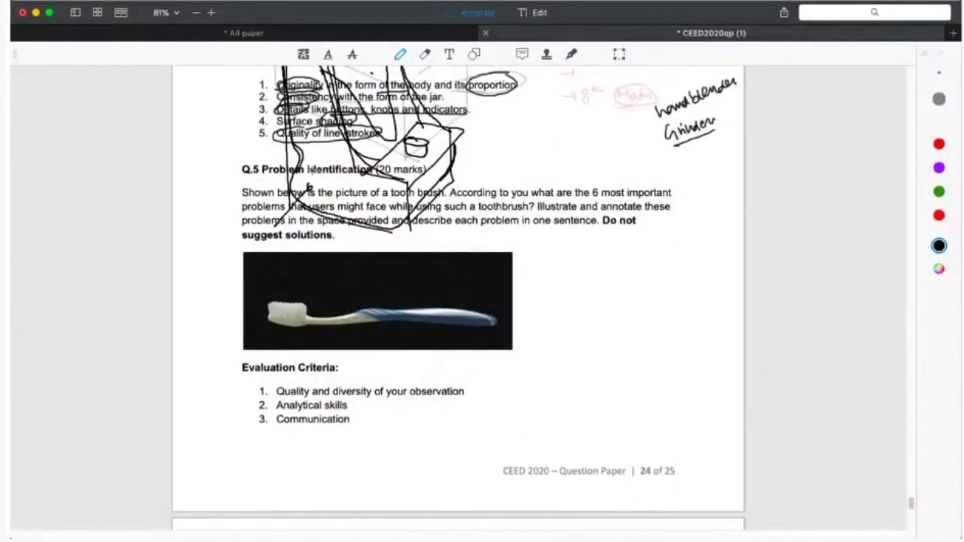
Mark Q.5 in black with an arrow, circles on 'a tooth brush', '6 most important', 'suggest solutions' and underlines.
drag(220, 196, 232, 196)
mouse_move(445, 179)
mouse_down()
mouse_move(391, 194)
mouse_move(449, 177)
mouse_up()
mouse_move(593, 203)
mouse_down()
mouse_move(633, 201)
mouse_move(647, 181)
mouse_move(605, 204)
mouse_up()
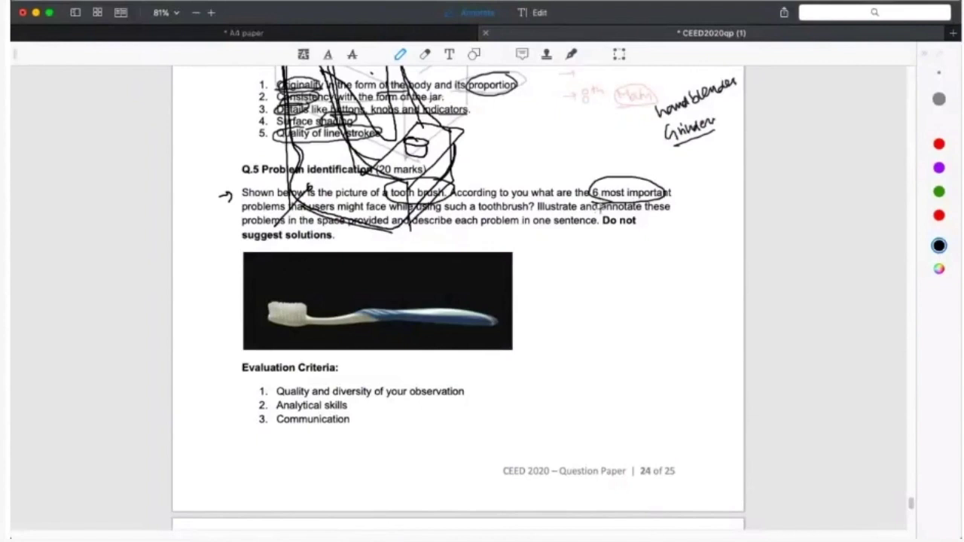
drag(244, 210, 294, 209)
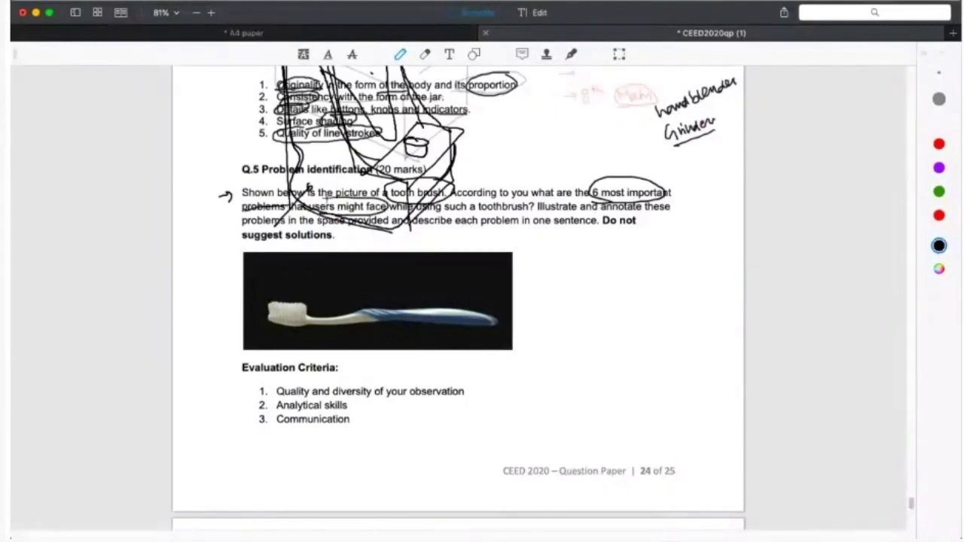
drag(455, 220, 532, 219)
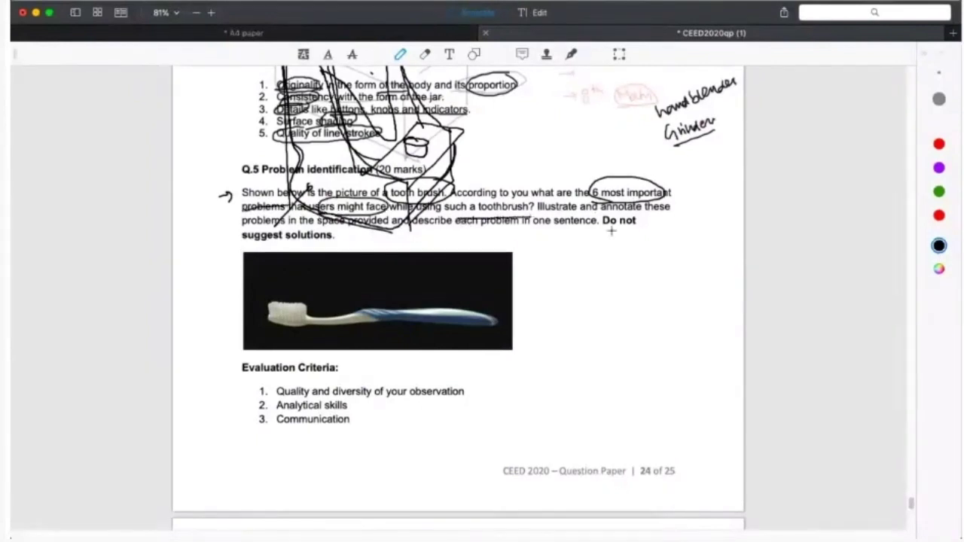
mouse_move(607, 217)
mouse_down()
mouse_move(675, 212)
mouse_move(603, 202)
mouse_up()
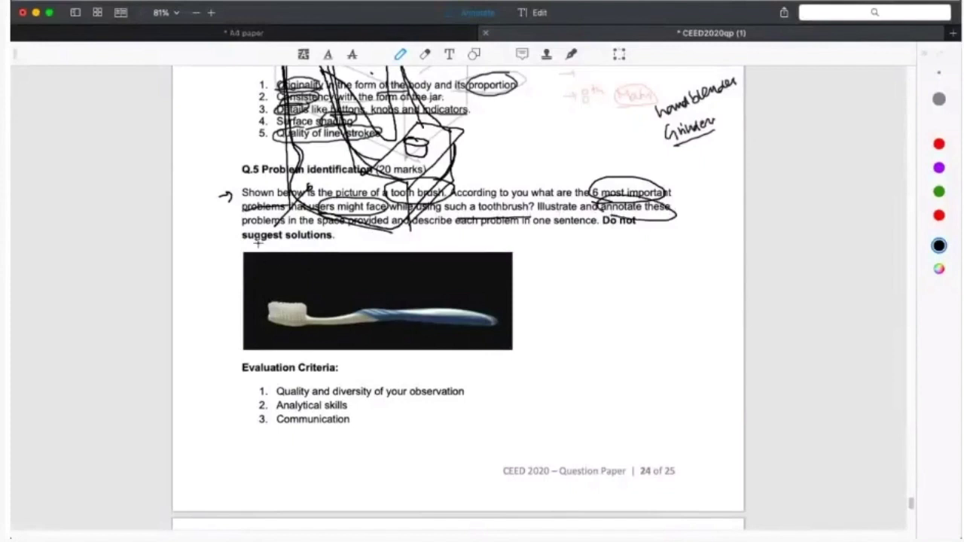
drag(242, 225, 599, 230)
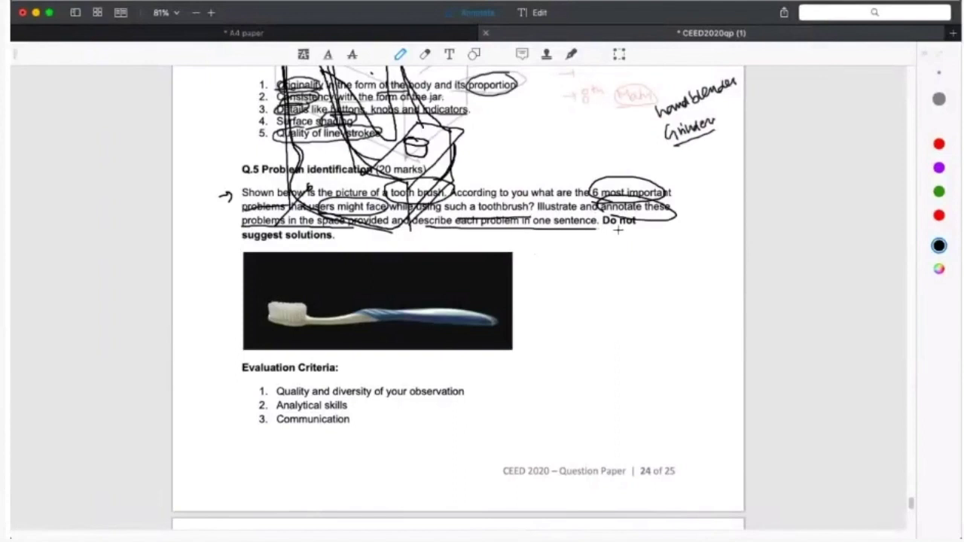
mouse_move(344, 233)
mouse_down()
mouse_move(248, 226)
mouse_move(336, 232)
mouse_up()
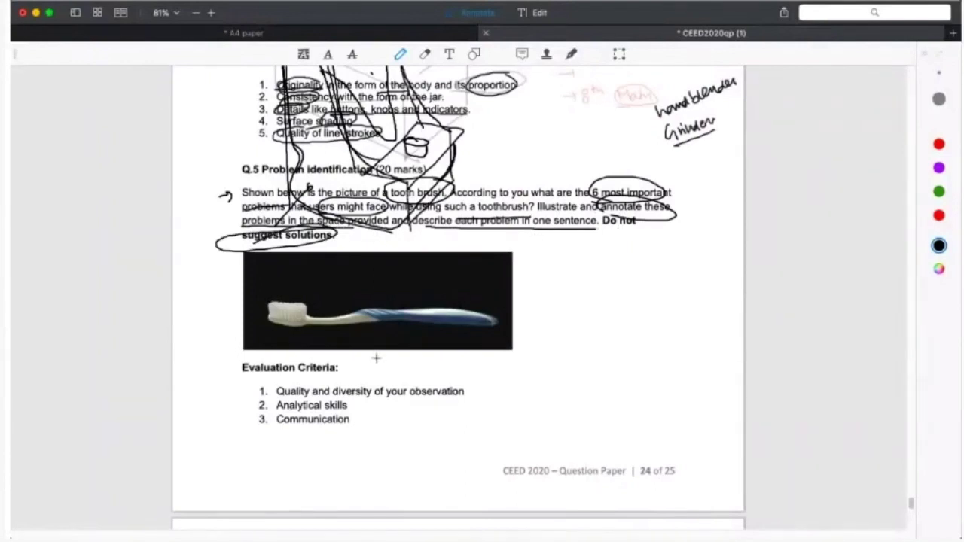
Underline the three evaluation criteria, including Analytical skills.
drag(277, 391, 469, 405)
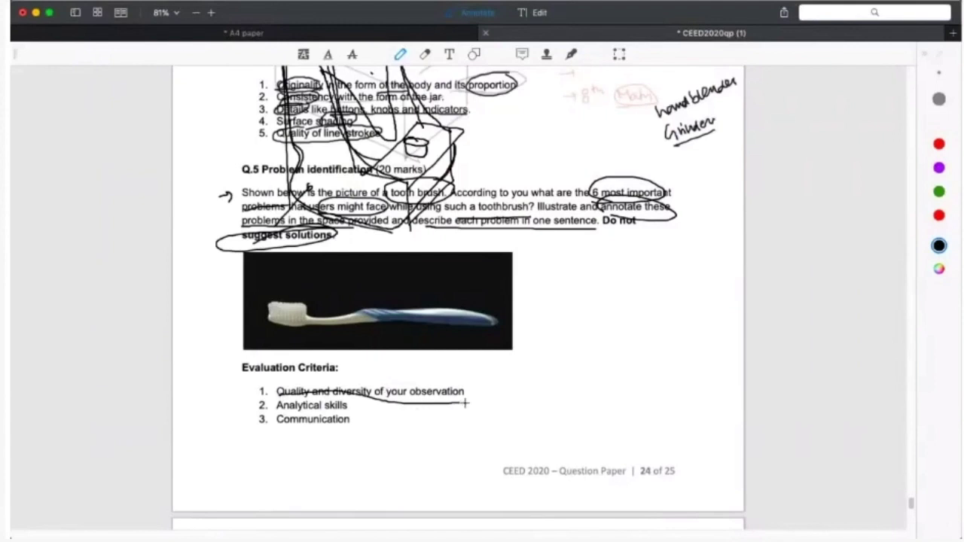
drag(276, 413, 351, 411)
drag(270, 427, 349, 426)
Add an arrow with a circled 1 above '6 most important' and circle 'problems'.
scroll(326, 400, down, 5)
scroll(327, 400, up, 6)
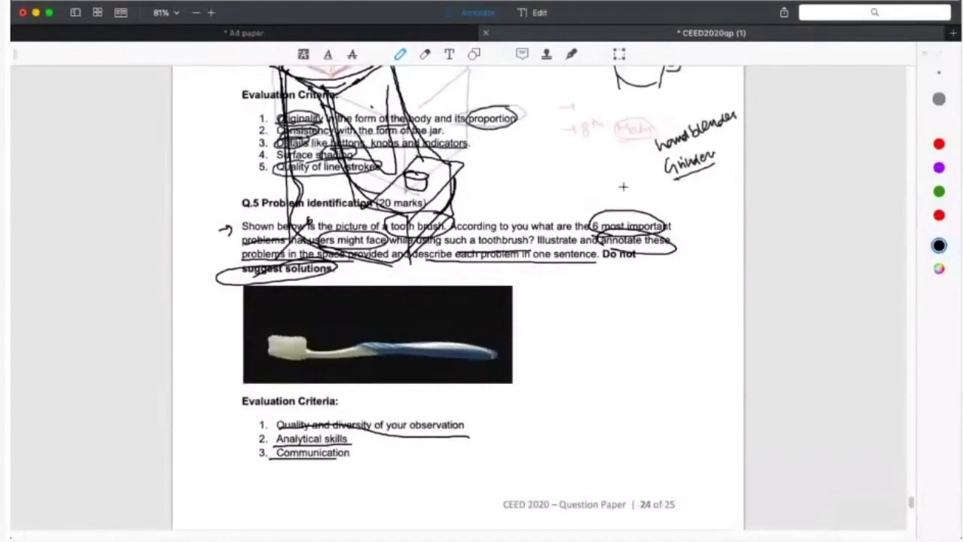
drag(623, 187, 622, 217)
mouse_move(612, 203)
mouse_down()
mouse_move(622, 218)
mouse_move(641, 191)
mouse_up()
mouse_move(260, 233)
mouse_down()
mouse_move(241, 247)
mouse_move(285, 235)
mouse_up()
drag(607, 174, 607, 192)
mouse_move(602, 167)
mouse_down()
mouse_move(598, 194)
mouse_move(607, 194)
mouse_up()
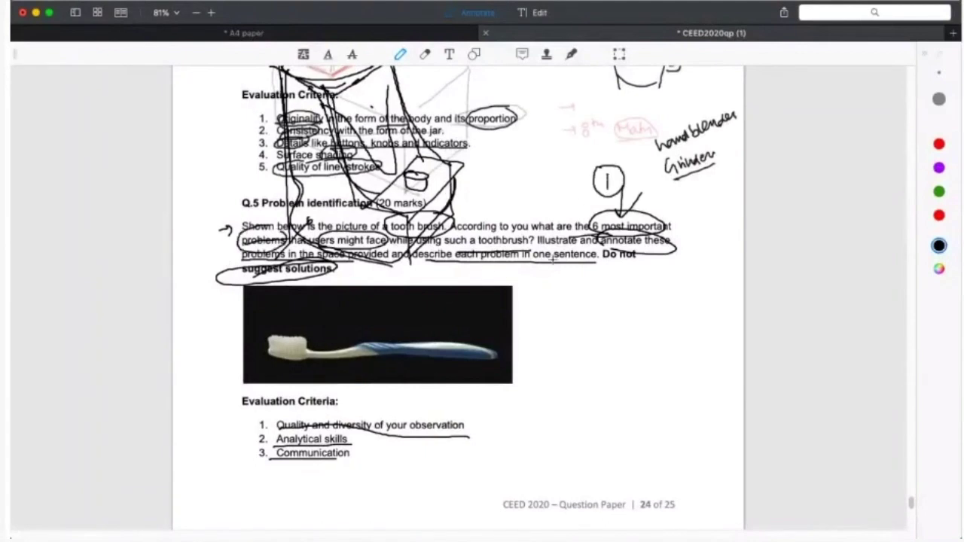
Sketch a boxed brush-head drawing beside the toothbrush photo and underline 'Illustrate'.
mouse_move(561, 294)
mouse_down()
mouse_move(561, 403)
mouse_move(672, 289)
mouse_move(671, 411)
mouse_move(555, 407)
mouse_up()
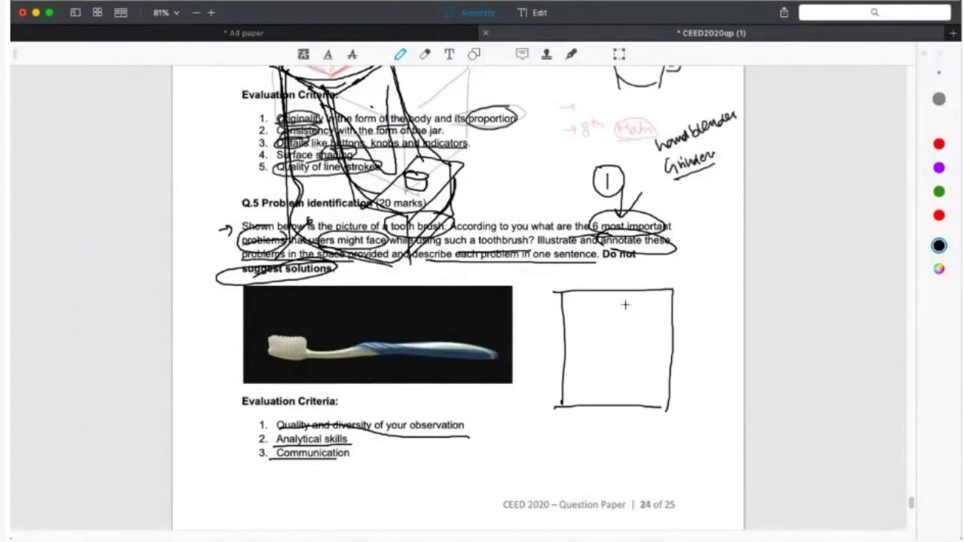
mouse_move(597, 291)
mouse_down()
mouse_move(624, 297)
mouse_move(599, 322)
mouse_move(607, 359)
mouse_up()
mouse_move(616, 303)
mouse_down()
mouse_move(615, 354)
mouse_move(624, 347)
mouse_move(588, 366)
mouse_move(627, 362)
mouse_move(588, 368)
mouse_move(657, 366)
mouse_up()
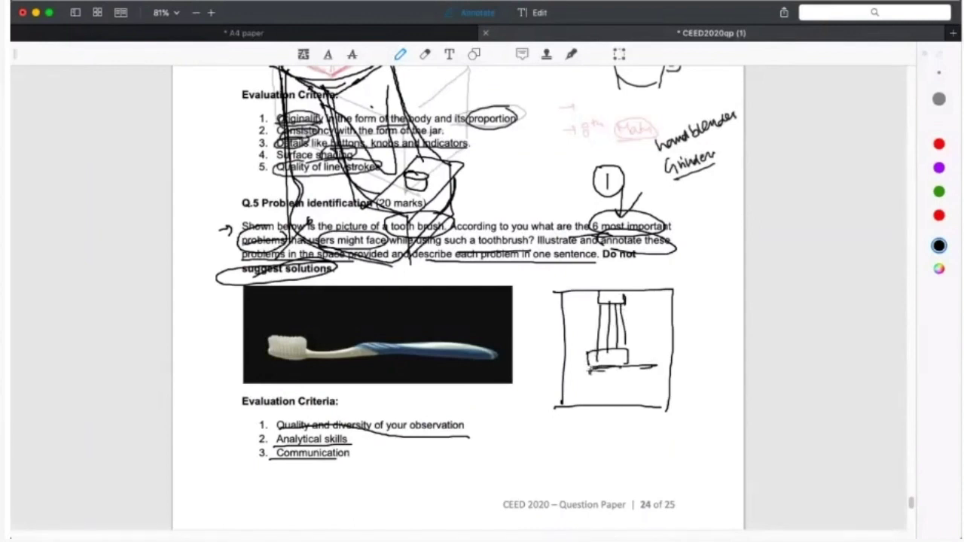
drag(587, 368, 665, 367)
mouse_move(612, 345)
mouse_down()
mouse_move(585, 355)
mouse_move(579, 386)
mouse_move(595, 354)
mouse_move(626, 347)
mouse_move(630, 363)
mouse_move(623, 351)
mouse_up()
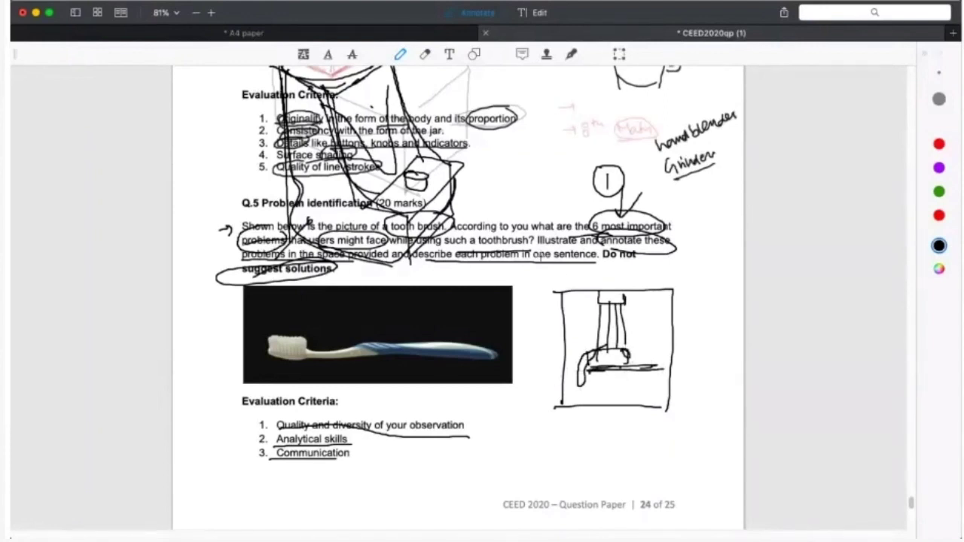
drag(537, 251, 582, 249)
mouse_move(565, 392)
mouse_down()
mouse_move(686, 395)
mouse_move(669, 419)
mouse_up()
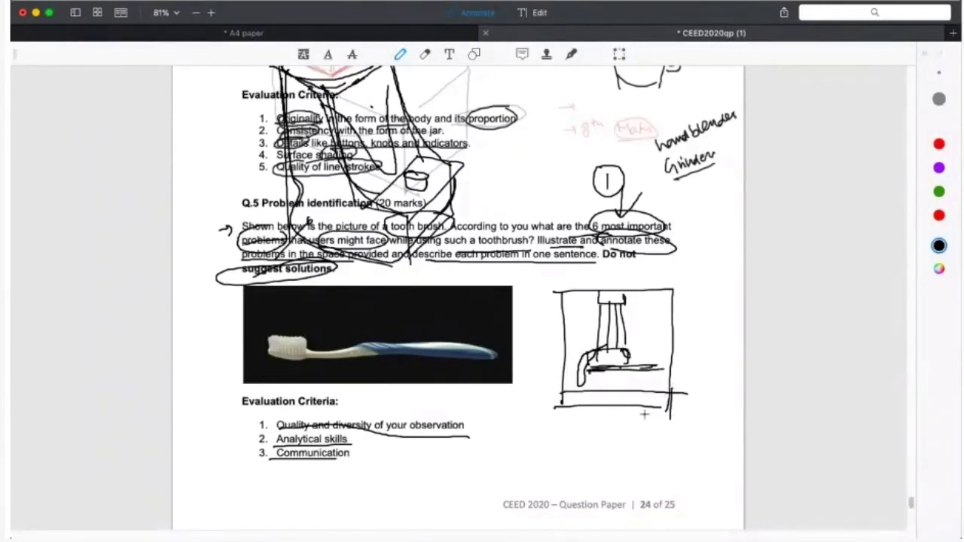
drag(573, 407, 573, 427)
Underline 'describe each problem in one sentence' and add base lines and an arrow to the sketch.
drag(411, 261, 602, 257)
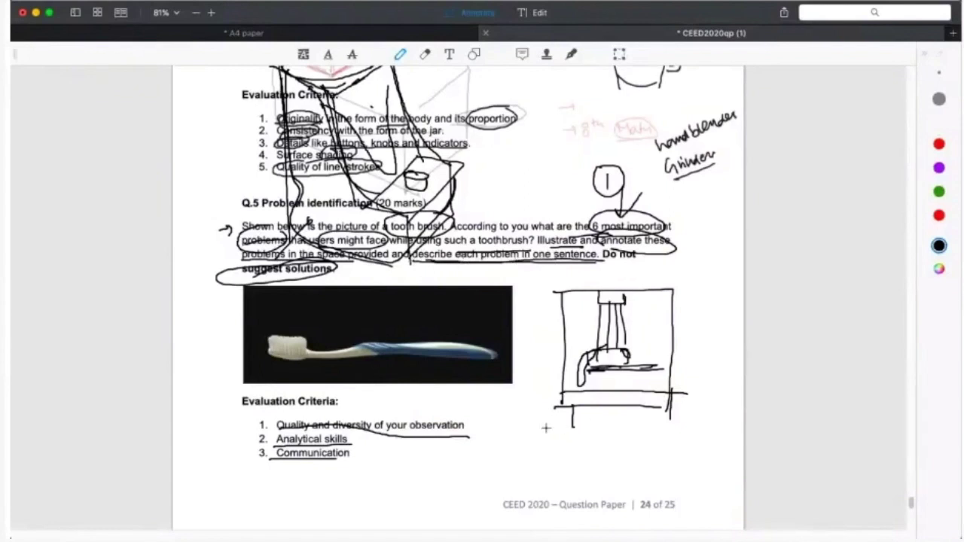
mouse_move(547, 431)
mouse_down()
mouse_move(653, 437)
mouse_move(560, 442)
mouse_move(674, 442)
mouse_up()
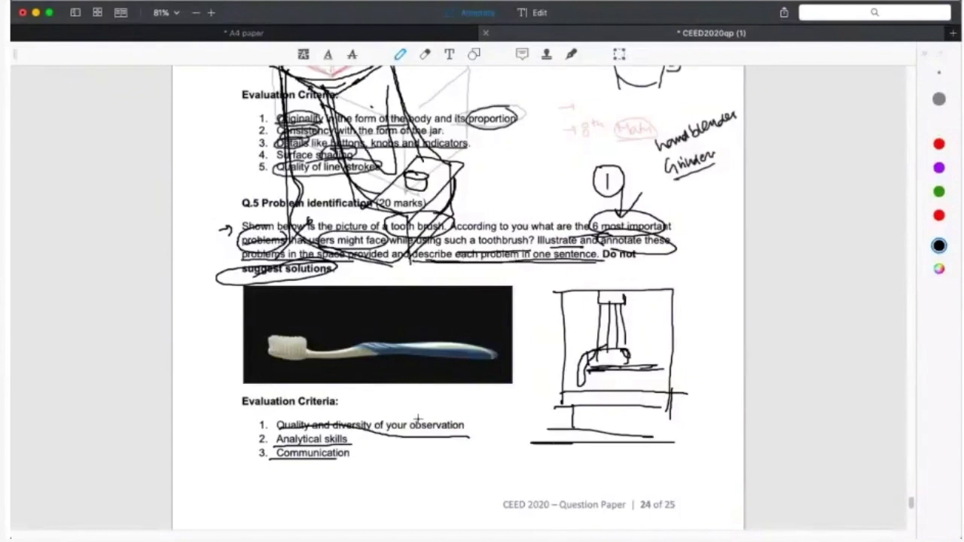
mouse_move(532, 343)
mouse_down()
mouse_move(548, 344)
mouse_move(539, 351)
mouse_up()
Write a boxed 10/10 score beside the question.
drag(679, 255, 678, 270)
mouse_move(687, 259)
mouse_down()
mouse_move(695, 284)
mouse_move(702, 270)
mouse_up()
mouse_move(710, 258)
mouse_down()
mouse_move(692, 280)
mouse_move(662, 279)
mouse_move(716, 279)
mouse_move(720, 249)
mouse_move(708, 275)
mouse_up()
mouse_move(695, 249)
mouse_down()
mouse_move(695, 285)
mouse_move(723, 254)
mouse_move(690, 260)
mouse_up()
Draw measurement tick marks down the sketch's right side and darken the top of its blob.
drag(687, 321, 699, 332)
drag(688, 341, 699, 351)
drag(690, 358, 699, 368)
mouse_move(690, 376)
mouse_down()
mouse_move(700, 376)
mouse_move(699, 390)
mouse_up()
drag(688, 400, 699, 400)
mouse_move(689, 410)
mouse_down()
mouse_move(700, 411)
mouse_move(686, 369)
mouse_up()
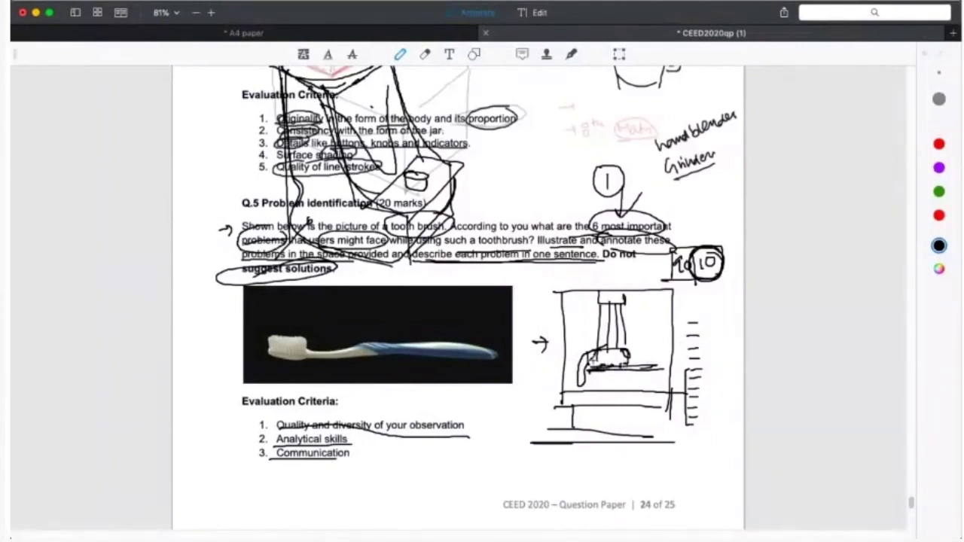
mouse_move(581, 358)
mouse_down()
mouse_move(633, 354)
mouse_move(618, 348)
mouse_move(580, 354)
mouse_move(668, 368)
mouse_up()
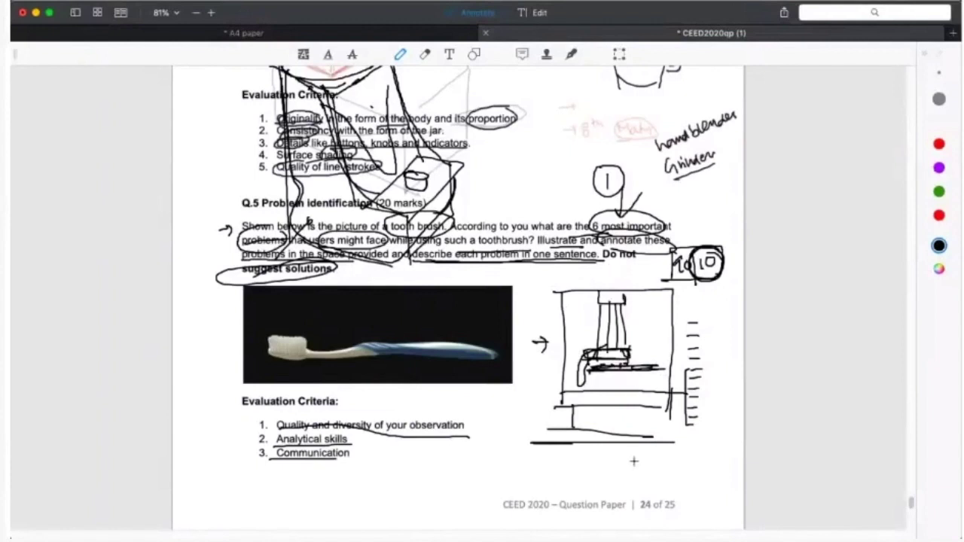
Handwrite '- logical', '- different' and '- observant' beneath the brush sketch.
drag(631, 461, 642, 460)
mouse_move(648, 450)
mouse_down()
mouse_move(667, 467)
mouse_move(667, 452)
mouse_move(692, 449)
mouse_up()
mouse_move(633, 480)
mouse_down()
mouse_move(713, 472)
mouse_move(712, 462)
mouse_up()
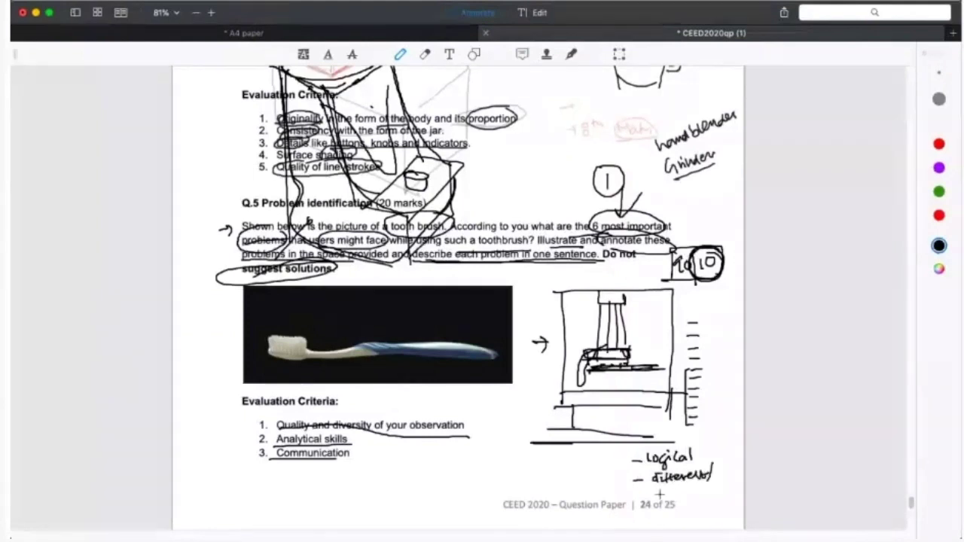
drag(660, 495, 725, 485)
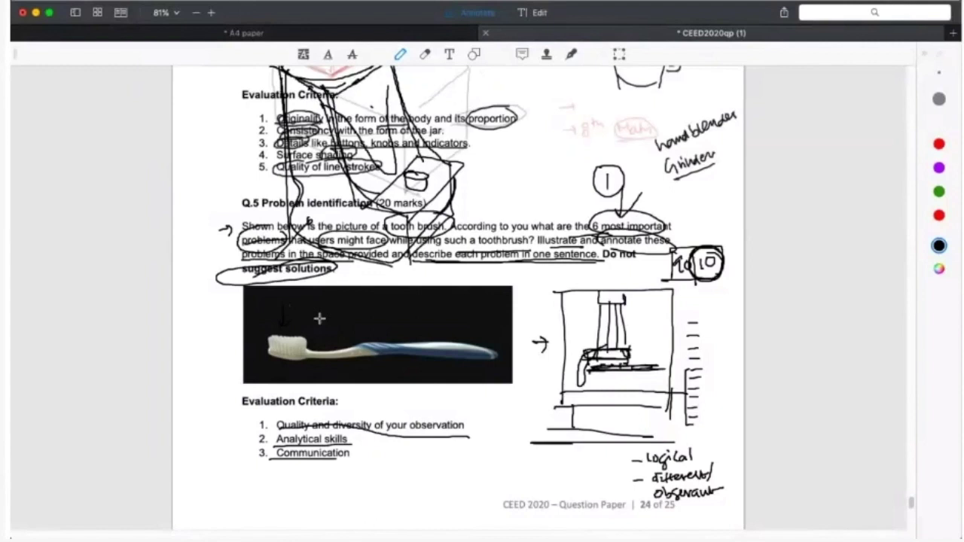
Switch the pen ink to red and sketch a red box beside the toothbrush handle.
click(939, 215)
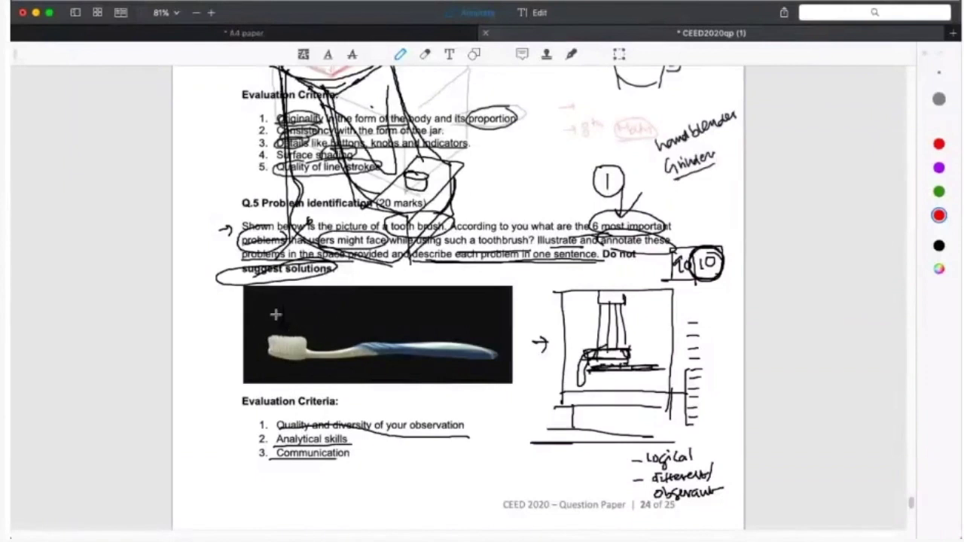
mouse_move(276, 304)
mouse_down()
mouse_move(300, 317)
mouse_move(261, 339)
mouse_move(310, 342)
mouse_move(264, 360)
mouse_move(284, 326)
mouse_up()
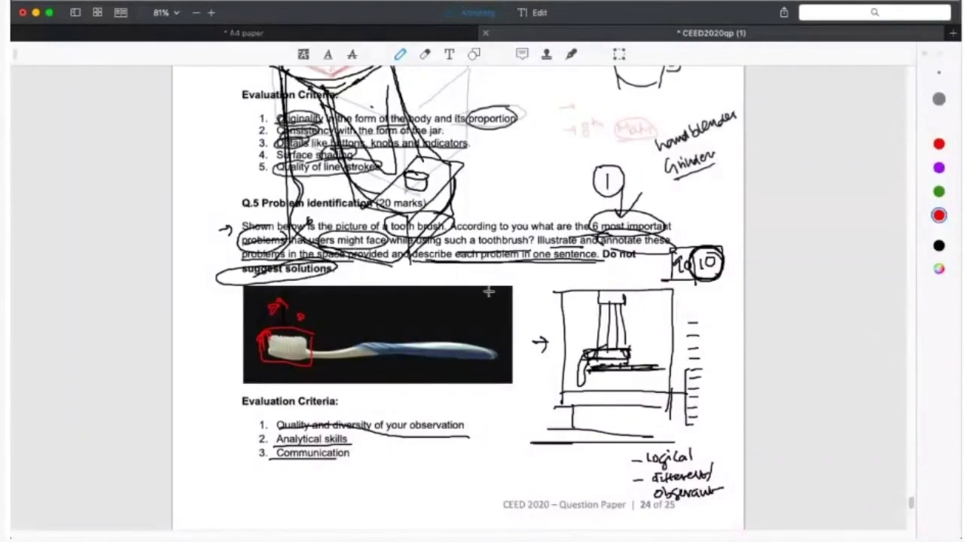
mouse_move(533, 296)
mouse_down()
mouse_move(491, 306)
mouse_move(527, 352)
mouse_move(528, 313)
mouse_move(503, 274)
mouse_move(515, 287)
mouse_move(521, 280)
mouse_move(529, 305)
mouse_move(531, 278)
mouse_up()
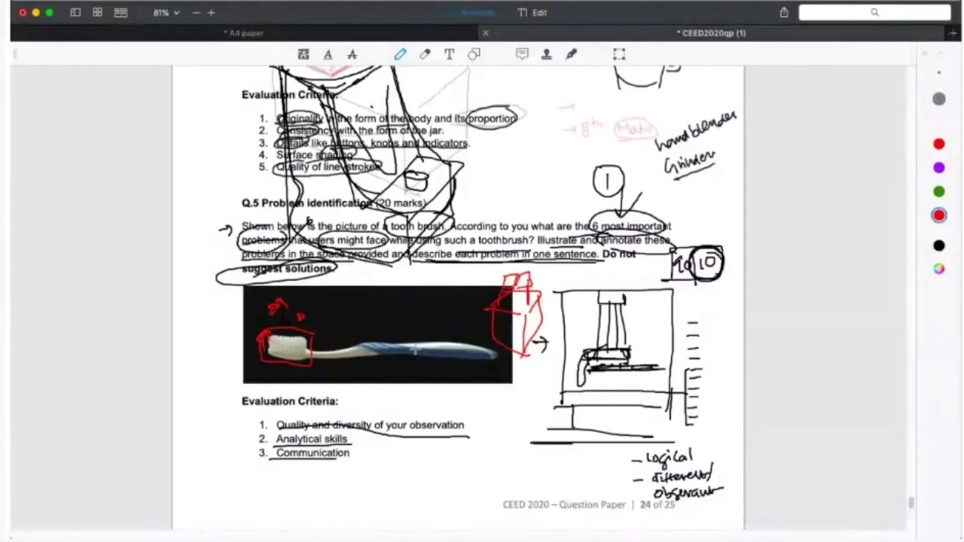
Trace red lines along the handle with arrow marks and circle 'your observation'.
drag(362, 345, 474, 357)
drag(395, 359, 475, 362)
mouse_move(402, 323)
mouse_down()
mouse_move(404, 339)
mouse_move(452, 327)
mouse_up()
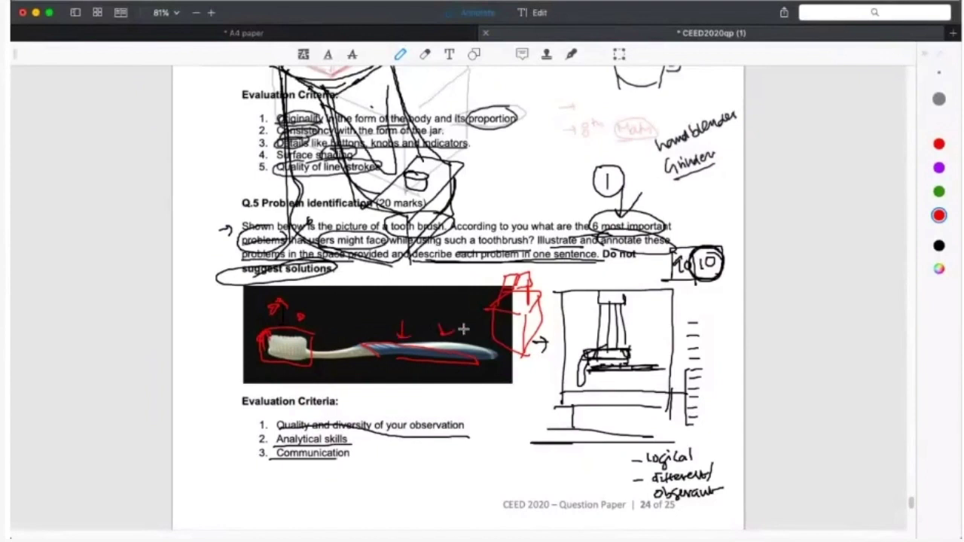
drag(448, 419, 454, 409)
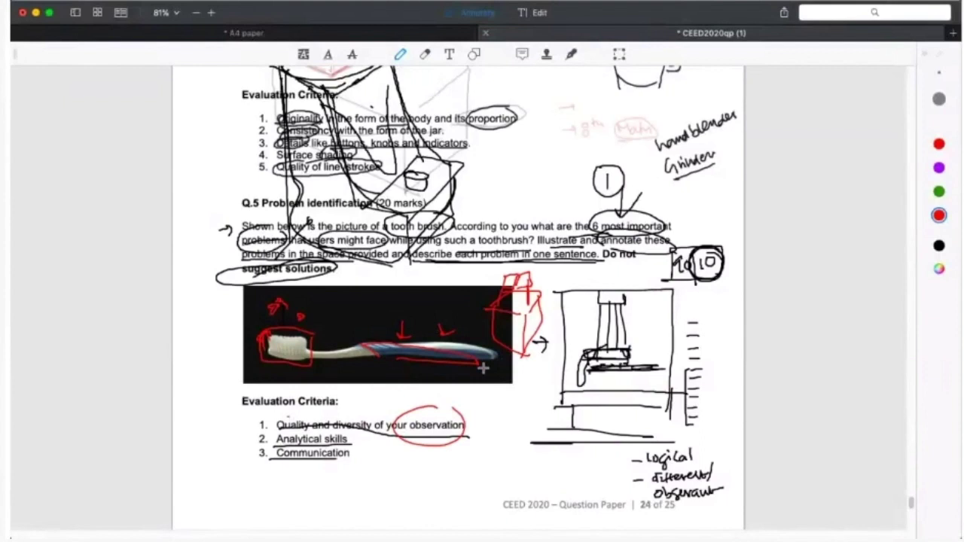
Add small red arrow and vertical marks around the toothbrush handle.
drag(355, 366, 360, 380)
drag(428, 281, 427, 295)
drag(369, 333, 366, 378)
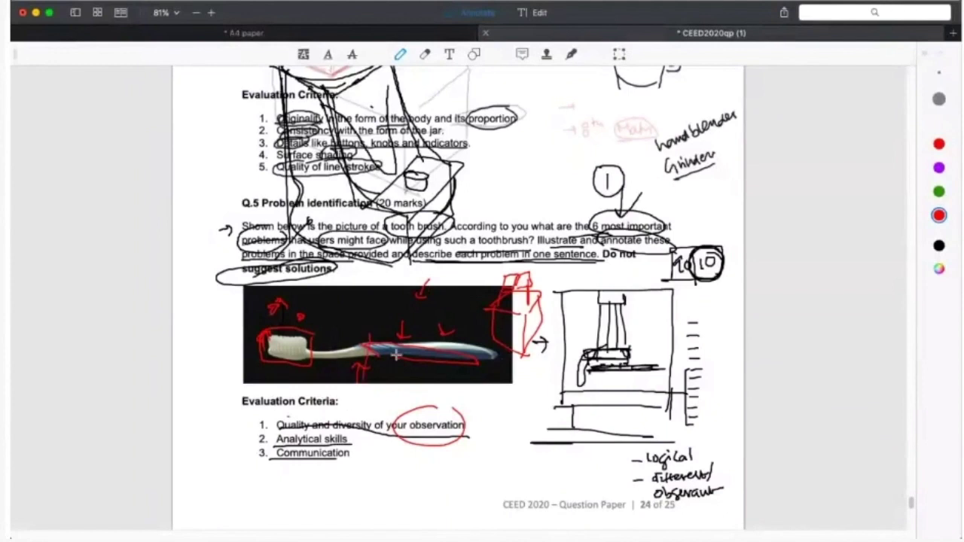
mouse_move(530, 402)
mouse_down()
mouse_move(500, 403)
mouse_move(529, 411)
mouse_up()
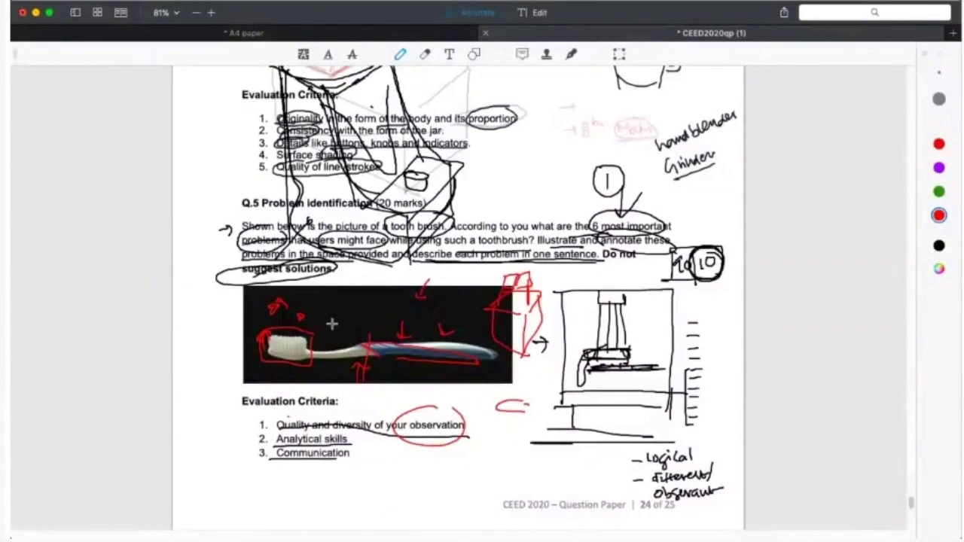
Draw a red box above the toothbrush and a red line along the handle.
drag(349, 289, 349, 320)
mouse_move(349, 288)
mouse_down()
mouse_move(400, 299)
mouse_move(403, 325)
mouse_up()
drag(351, 322, 398, 322)
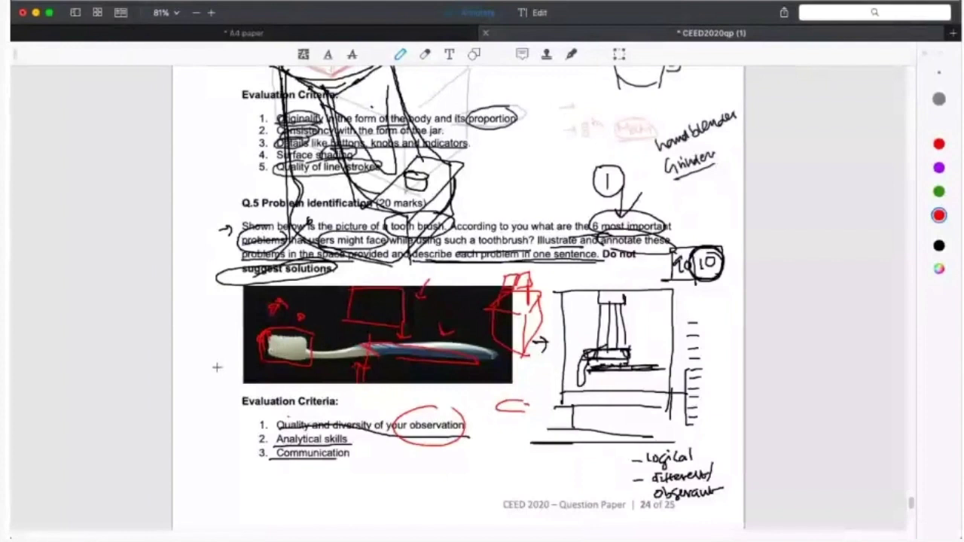
drag(216, 367, 250, 359)
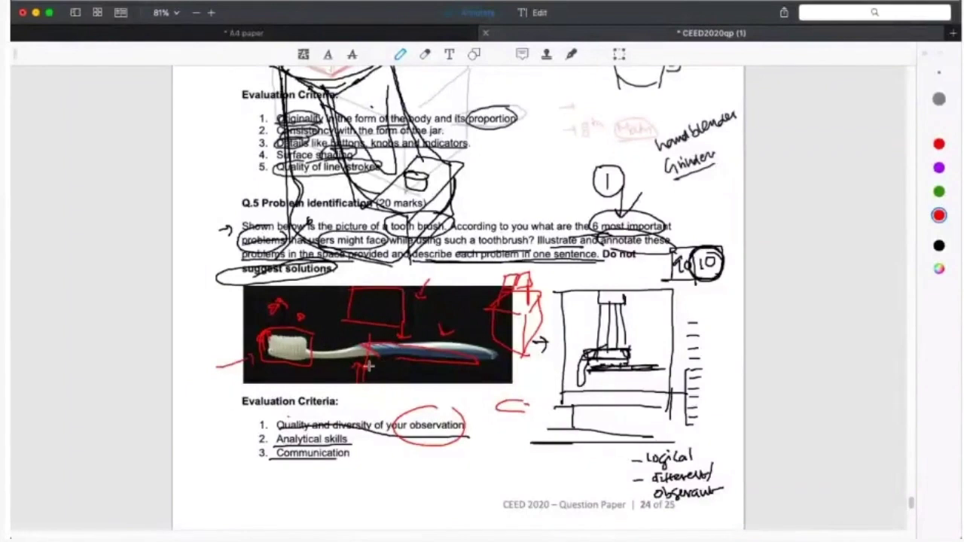
drag(316, 349, 486, 362)
drag(321, 353, 497, 363)
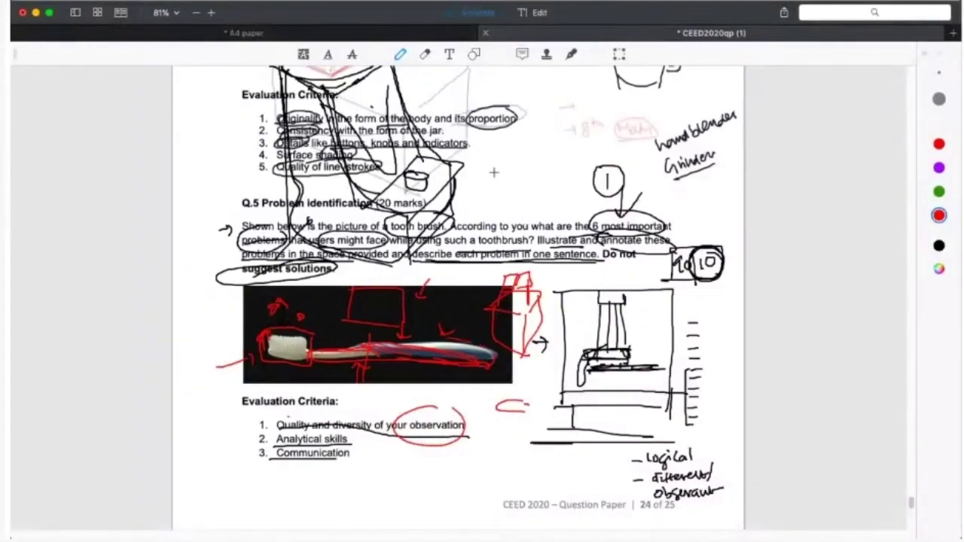
Sketch a red box by the jar, underline 'Do not suggest solutions', and box below the criterion.
mouse_move(479, 166)
mouse_down()
mouse_move(478, 200)
mouse_move(538, 199)
mouse_move(471, 203)
mouse_move(544, 196)
mouse_up()
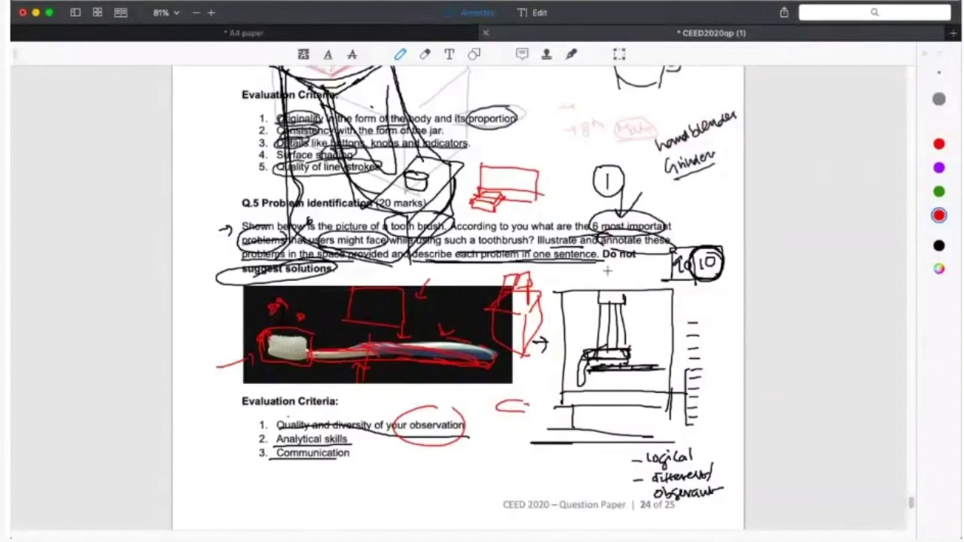
drag(602, 263, 635, 262)
drag(238, 279, 314, 278)
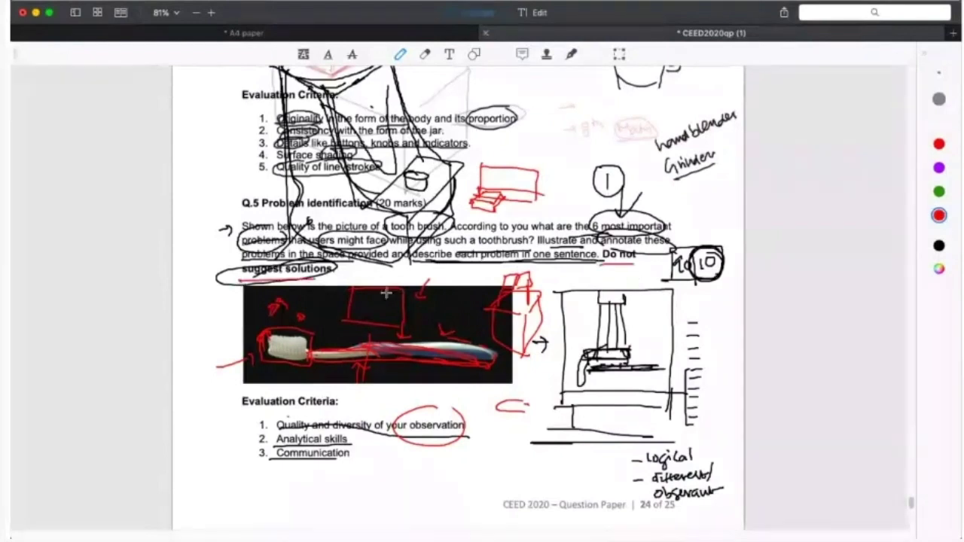
mouse_move(485, 447)
mouse_down()
mouse_move(530, 456)
mouse_move(489, 475)
mouse_move(504, 465)
mouse_move(495, 461)
mouse_move(524, 461)
mouse_up()
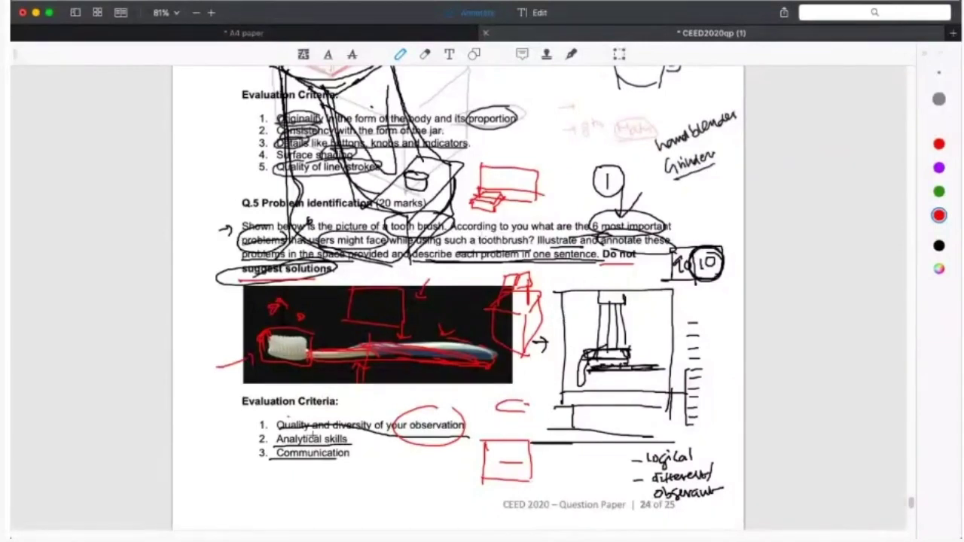
Draw a red loop around item 2, 'Analytical skills', in Q.5's criteria.
mouse_move(348, 429)
mouse_down()
mouse_move(283, 437)
mouse_move(351, 446)
mouse_move(352, 435)
mouse_up()
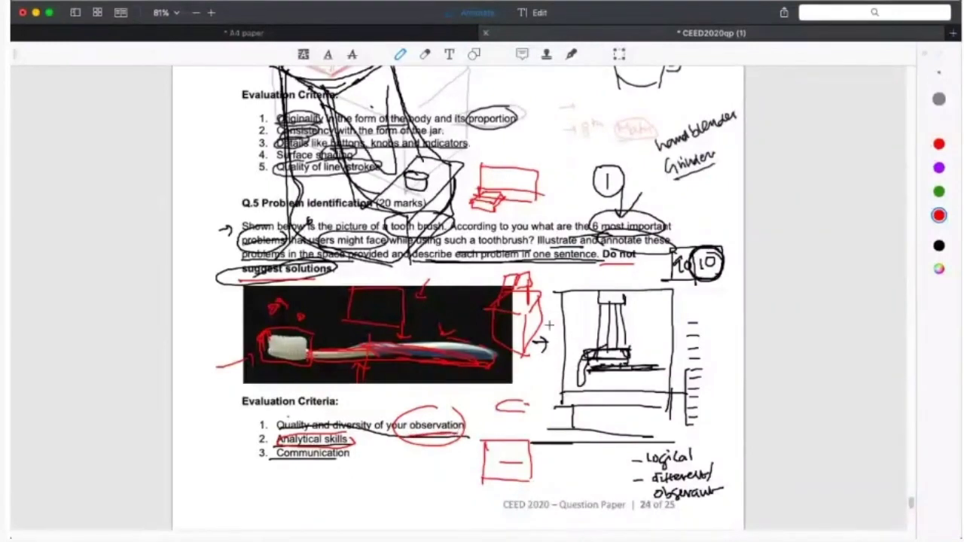
Circle the red boxes beside the photo and near the jar, and mark the bristle head and Analytical skills.
mouse_move(521, 269)
mouse_down()
mouse_move(495, 310)
mouse_move(544, 273)
mouse_move(556, 284)
mouse_up()
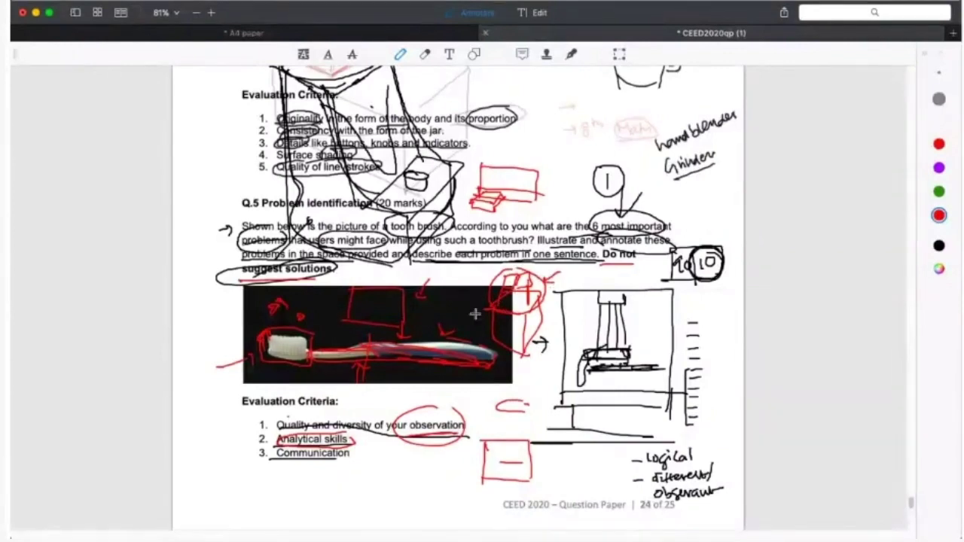
drag(231, 338, 257, 337)
mouse_move(241, 447)
mouse_down()
mouse_move(268, 436)
mouse_move(265, 444)
mouse_up()
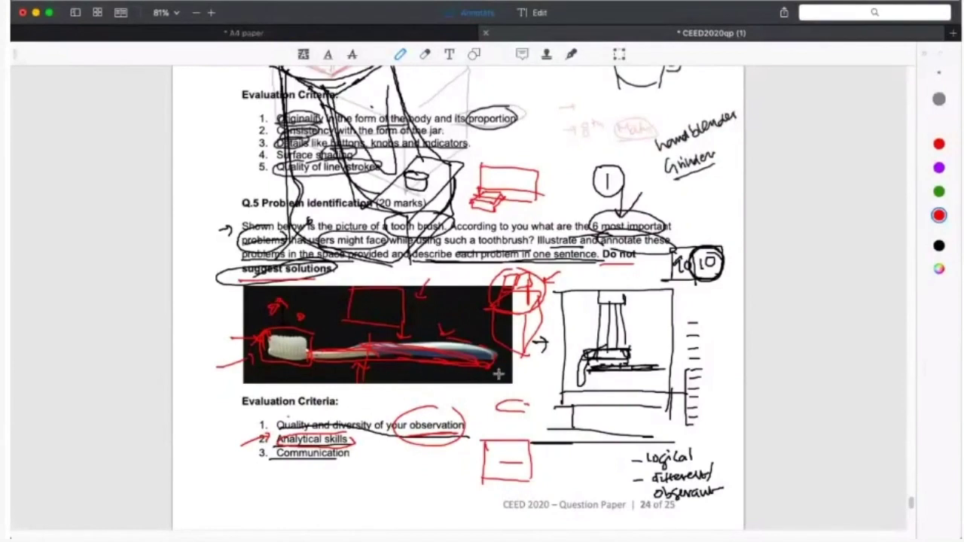
mouse_move(500, 158)
mouse_down()
mouse_move(454, 199)
mouse_move(469, 217)
mouse_move(555, 220)
mouse_move(551, 175)
mouse_move(529, 150)
mouse_up()
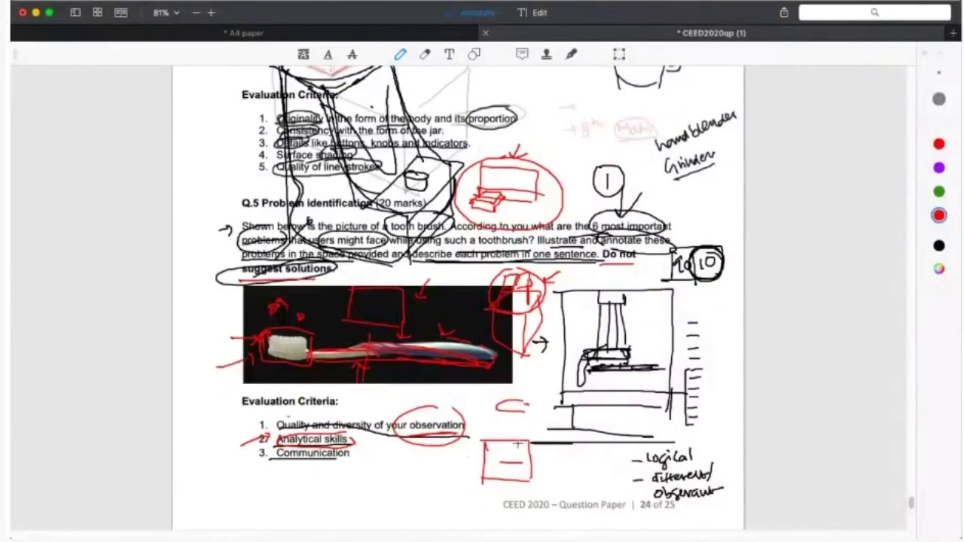
Circle the small bottom box and link it with red lines to the sketch and photo.
mouse_move(515, 444)
mouse_down()
mouse_move(520, 404)
mouse_move(549, 358)
mouse_move(555, 229)
mouse_up()
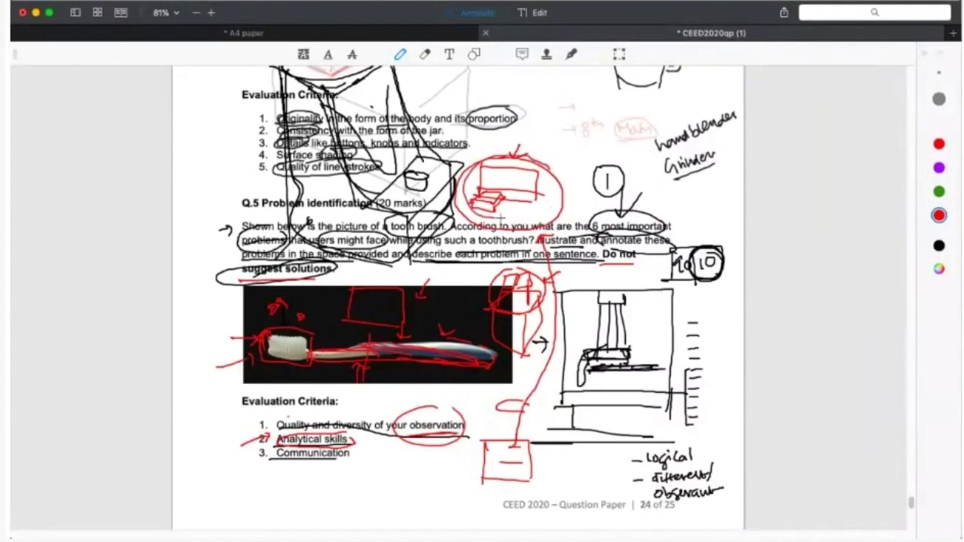
mouse_move(509, 442)
mouse_down()
mouse_move(475, 453)
mouse_move(523, 477)
mouse_move(503, 449)
mouse_up()
drag(472, 351, 476, 431)
Draw a boxed cube below Communication, extend the Analytical skills loop, and underline 'observation'.
mouse_move(380, 444)
mouse_down()
mouse_move(380, 489)
mouse_move(433, 493)
mouse_up()
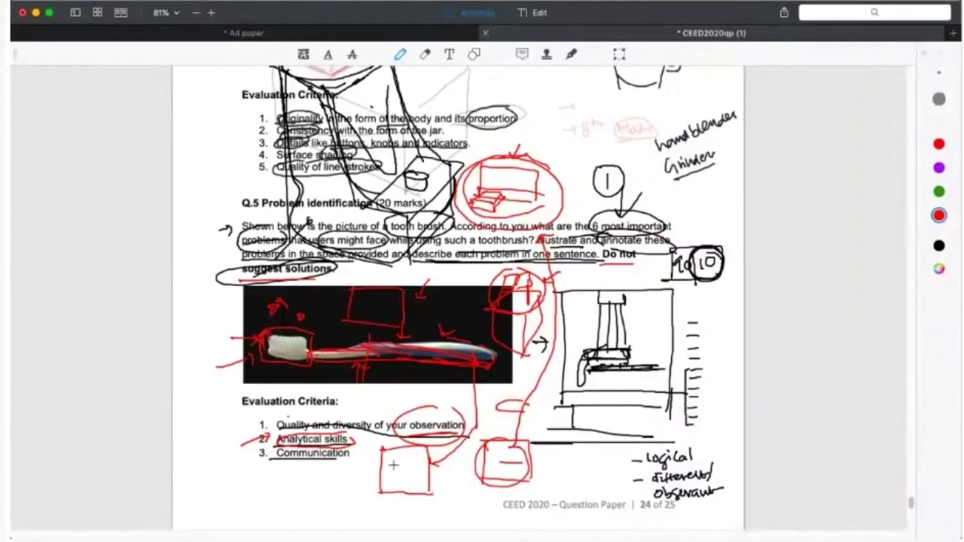
mouse_move(394, 459)
mouse_down()
mouse_move(421, 459)
mouse_move(394, 463)
mouse_move(419, 462)
mouse_move(420, 476)
mouse_move(421, 464)
mouse_move(401, 473)
mouse_up()
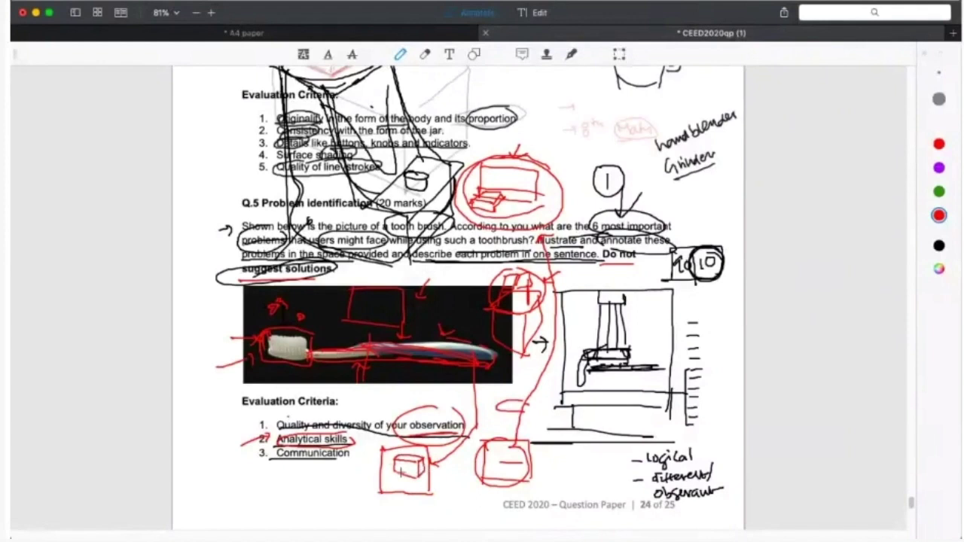
drag(372, 435, 351, 441)
drag(417, 435, 464, 432)
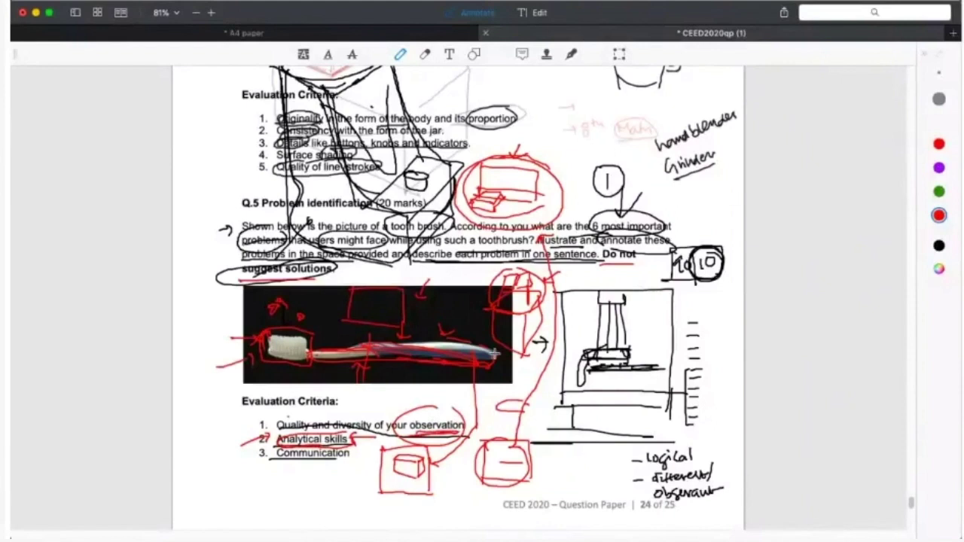